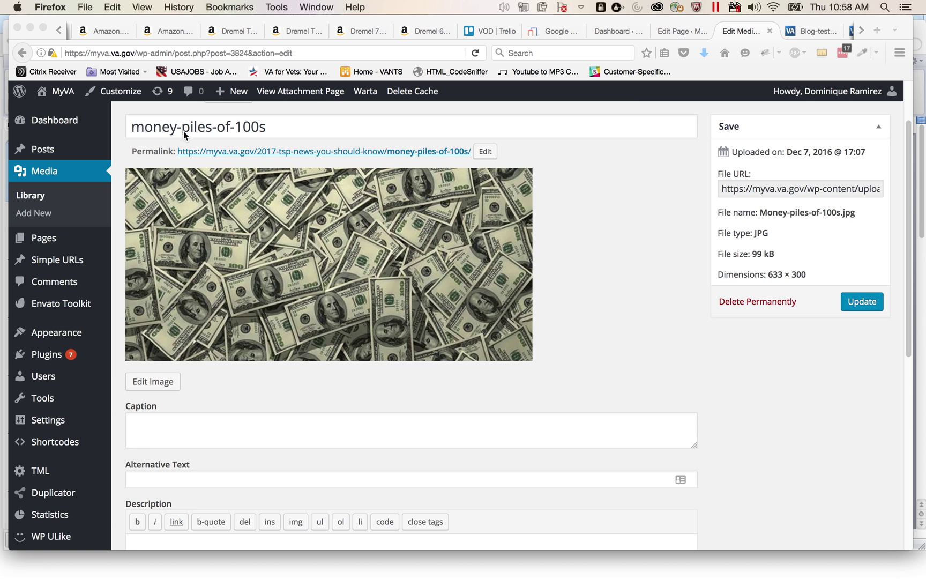
Enter 'A pile of 100 dollar bills' as the money-piles-of-100s image's alternative text.
scroll(183, 133, "up", 3)
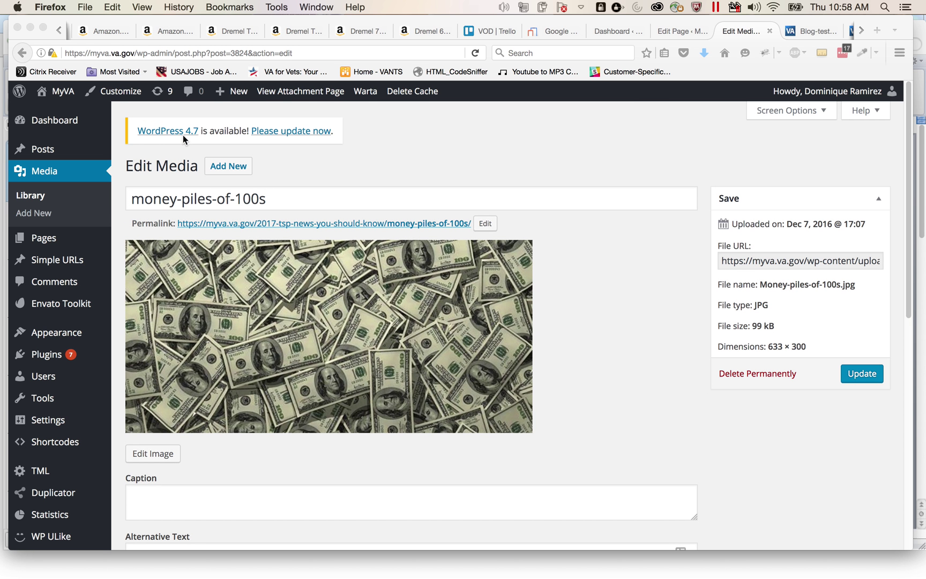
left_click(161, 195)
left_click(218, 195)
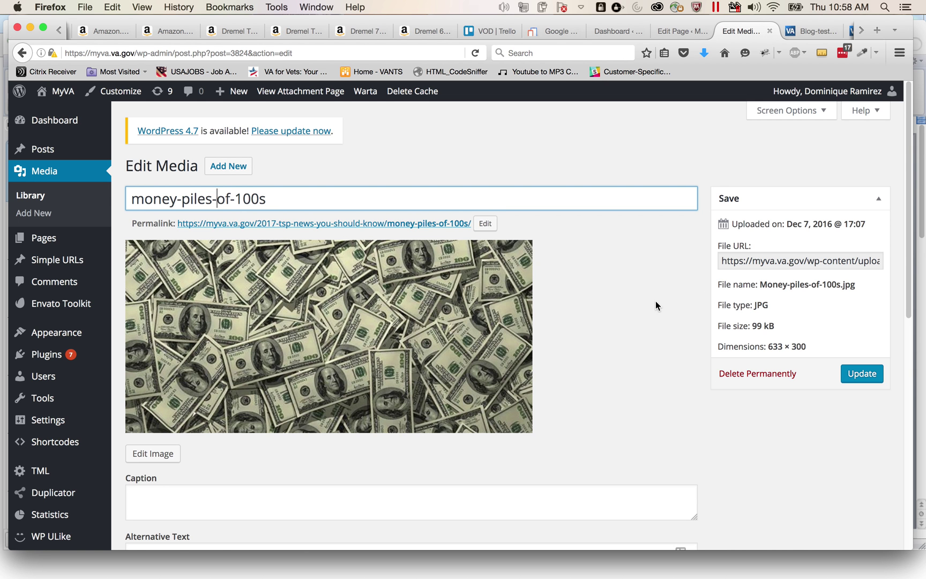
scroll(494, 290, "down", 4)
scroll(494, 290, "up", 5)
scroll(434, 304, "down", 5)
left_click(190, 366)
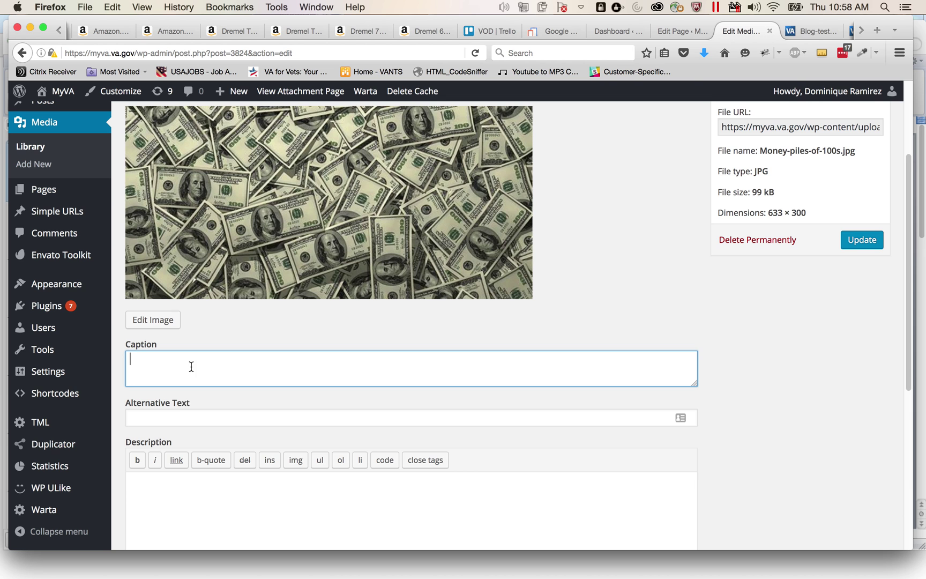
left_click(184, 424)
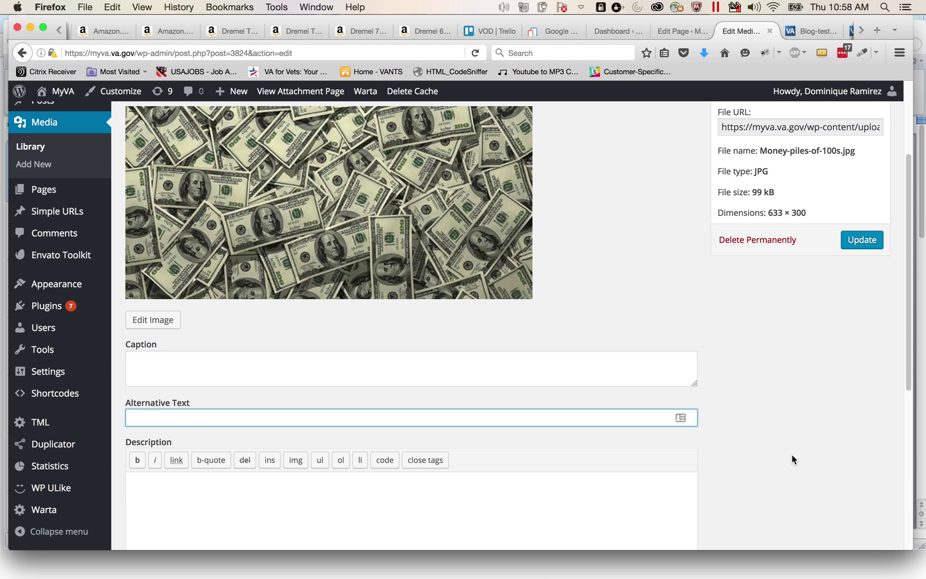
type("A pile of 100 dollar bills")
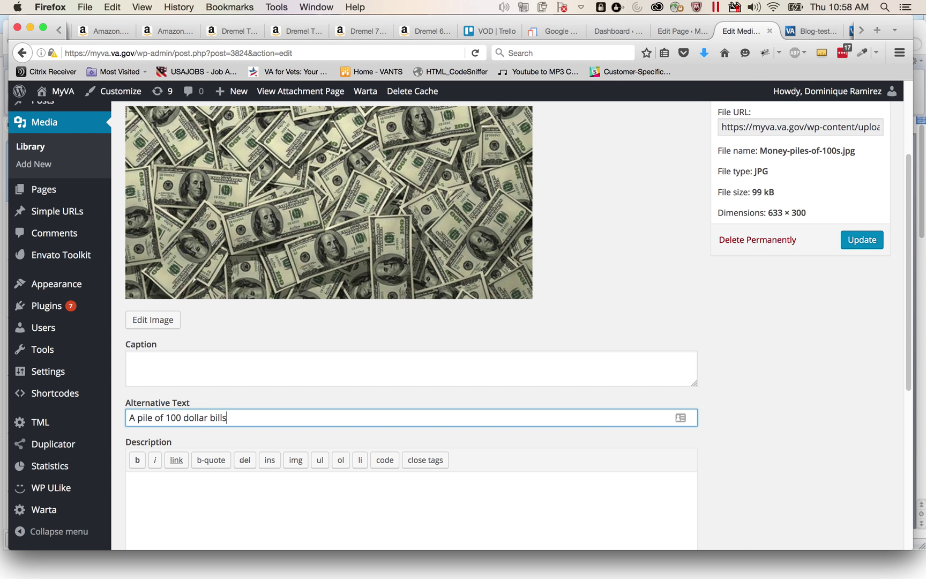
Save the image details and return to the Media Library list.
left_click(851, 374)
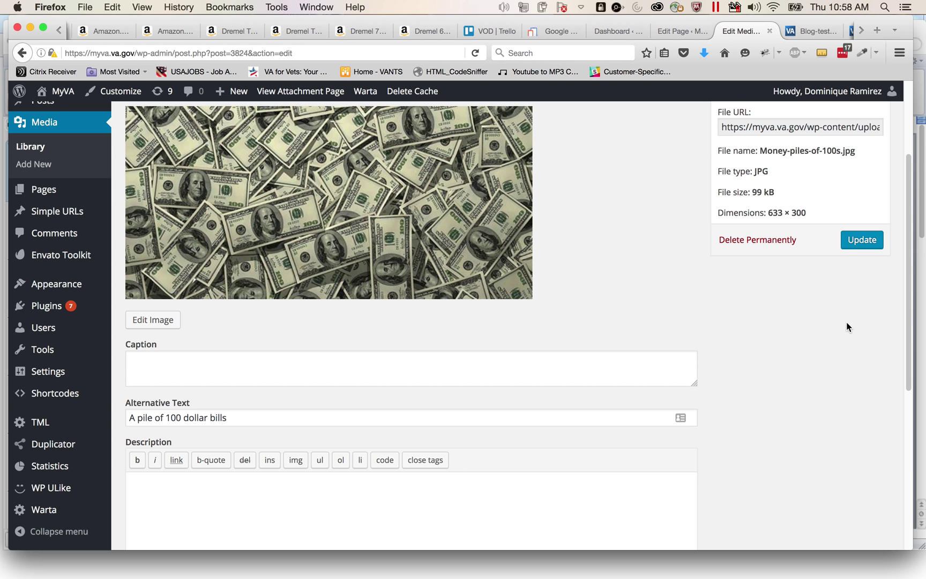
left_click(851, 241)
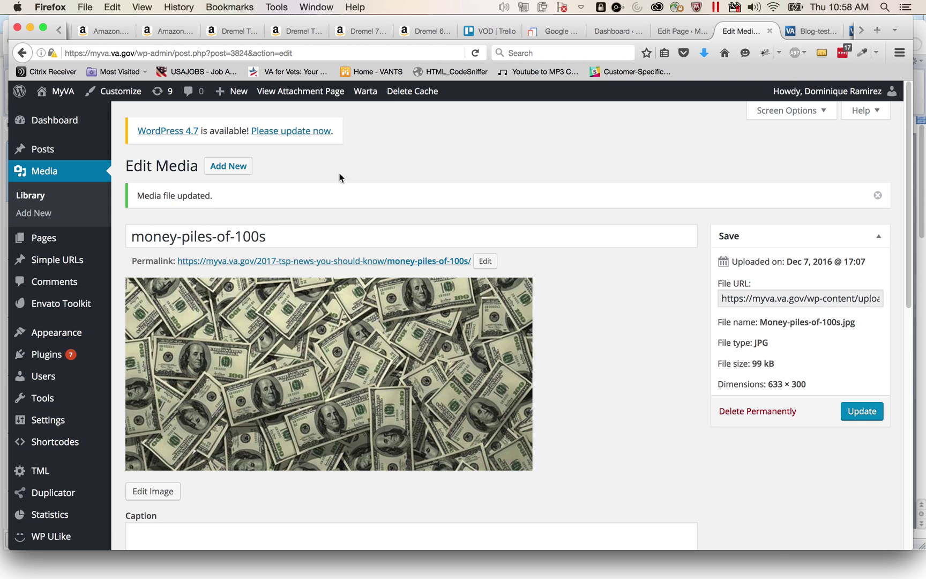
left_click(33, 198)
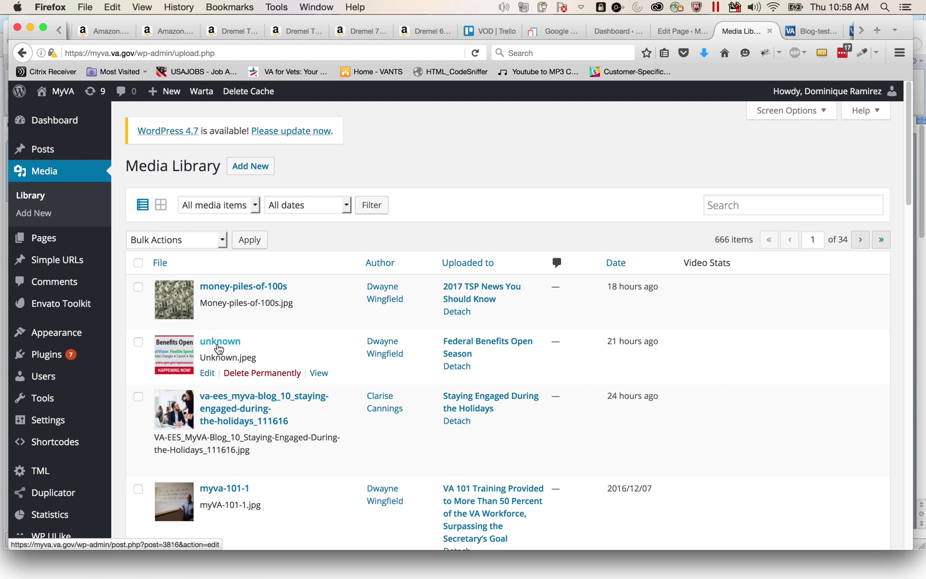
Open the 'unknown' Federal Benefits Open Season banner image on its Edit Media page.
left_click(207, 373)
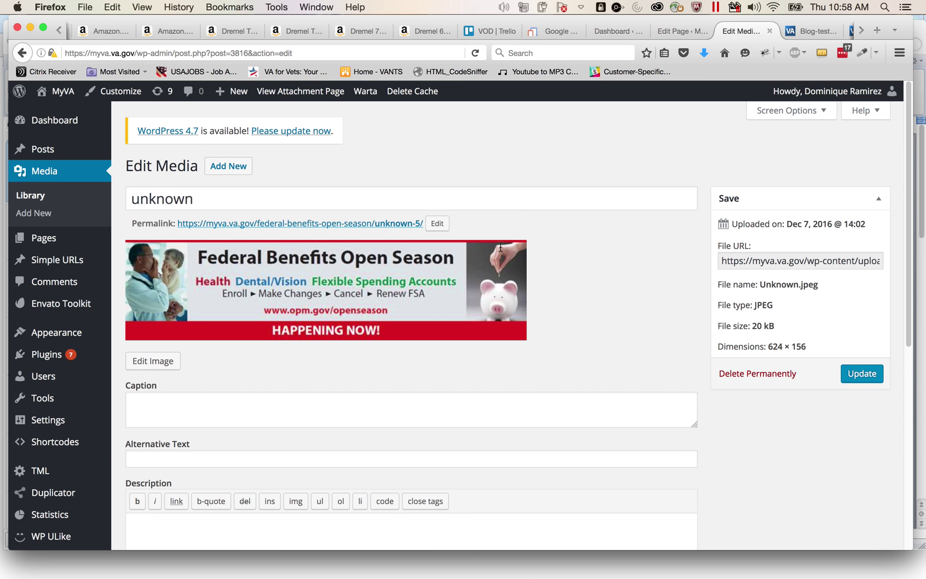
scroll(517, 306, "down", 3)
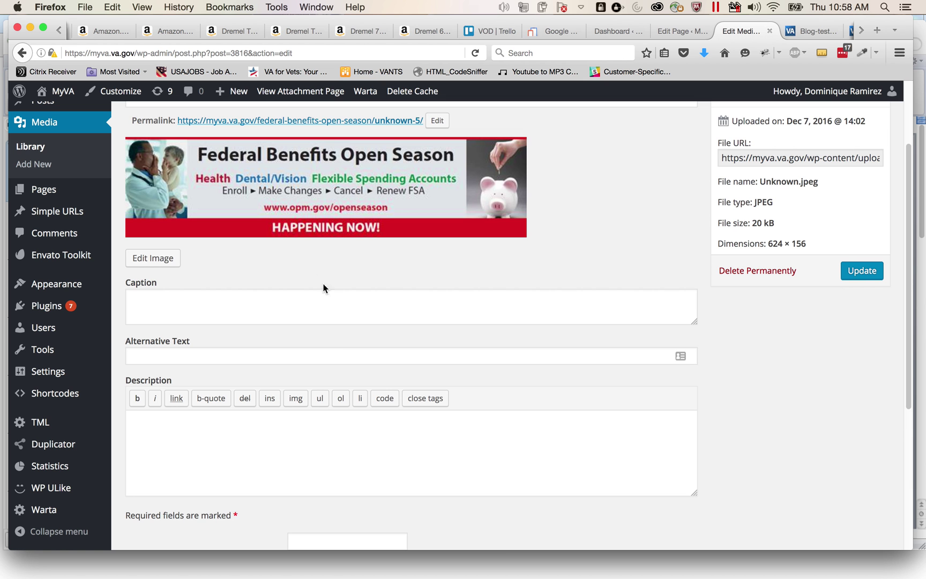
scroll(350, 332, "down", 1)
scroll(351, 334, "down", 2)
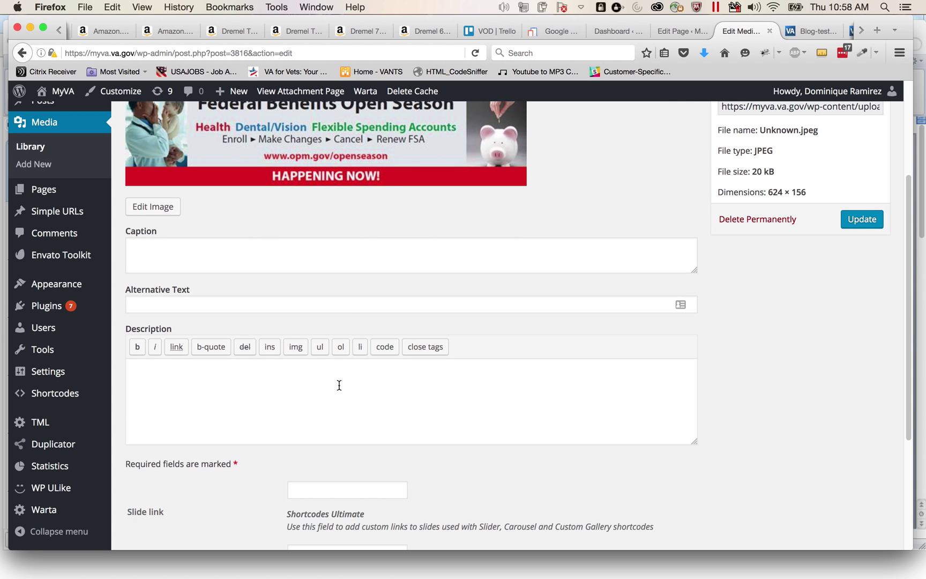
scroll(351, 366, "up", 5)
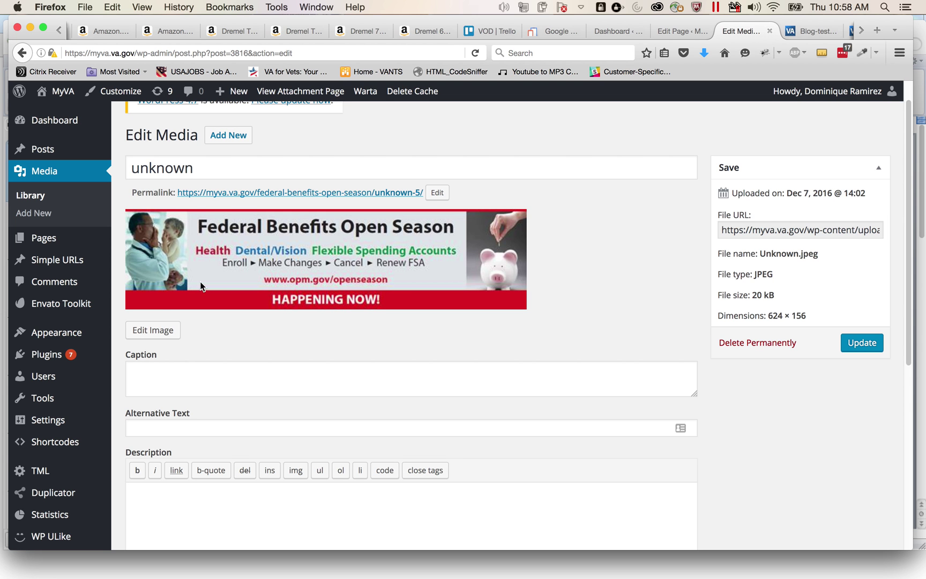
Enter the banner's full wording as alt text, from 'Federal Benefits Open Season' to 'HAPPENING NOW!', and save.
left_click(169, 428)
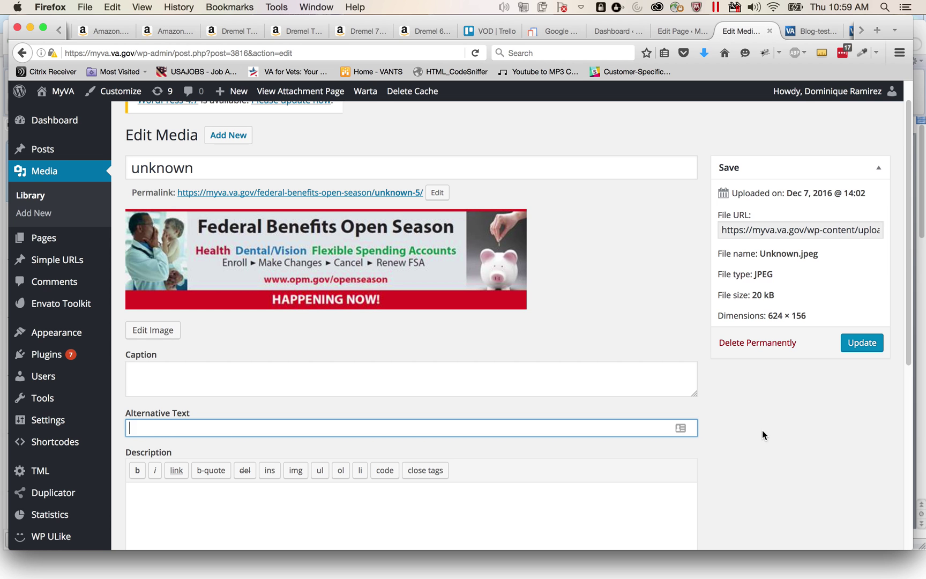
type("Federal Benefits Open Season")
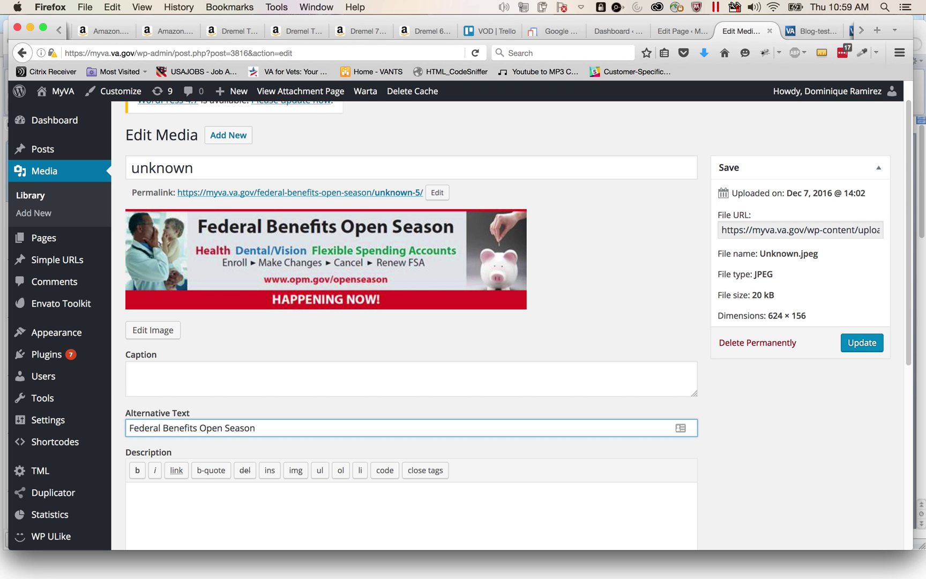
type("- Health")
key("BackSpace")
type(", Dental / Visio")
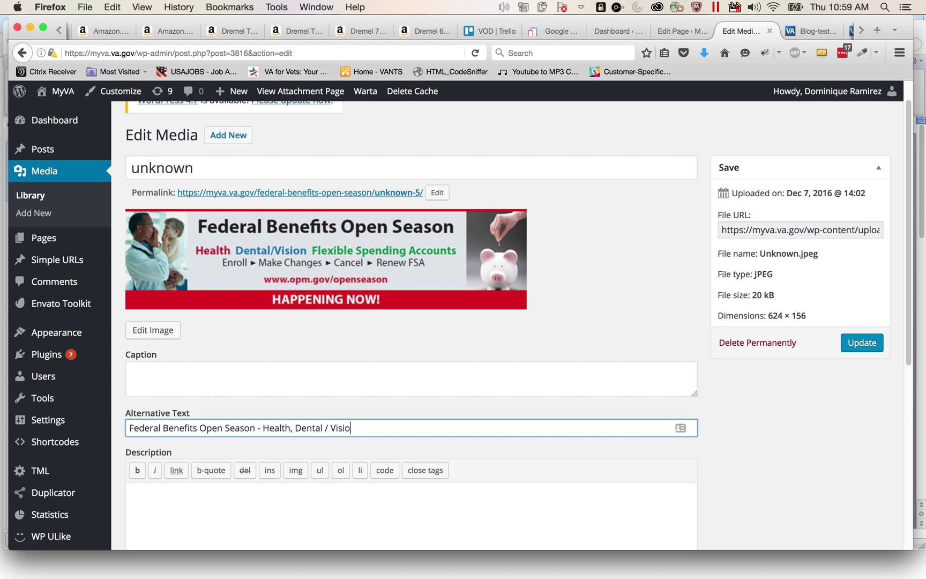
type("n, Flexible Spending Accounts")
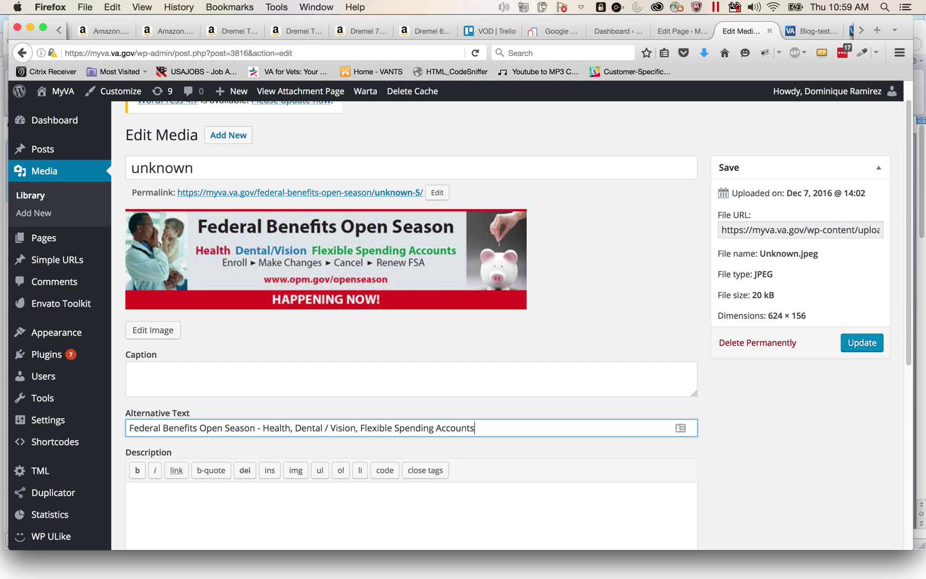
type(" - Enroll - Make Changes - ")
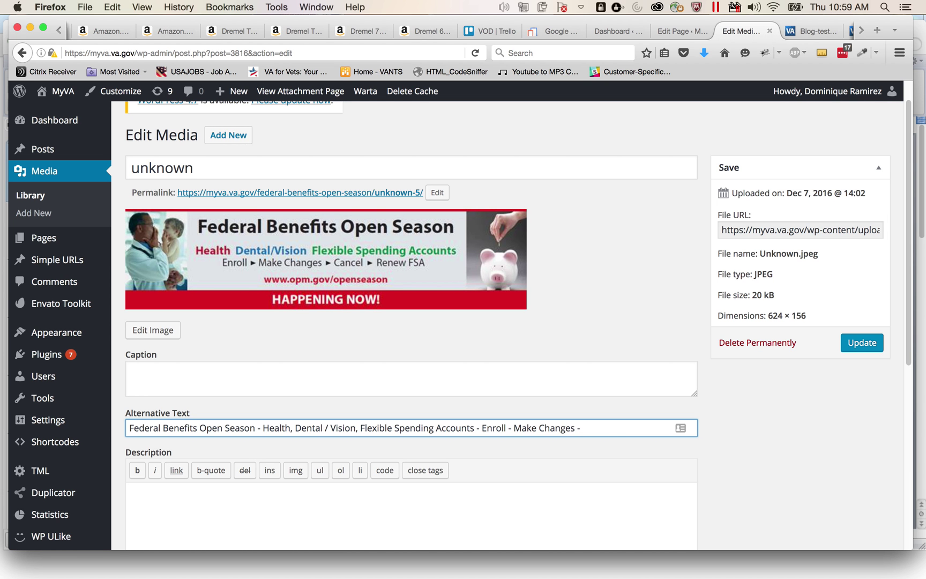
type("Renew FSA - www.opm")
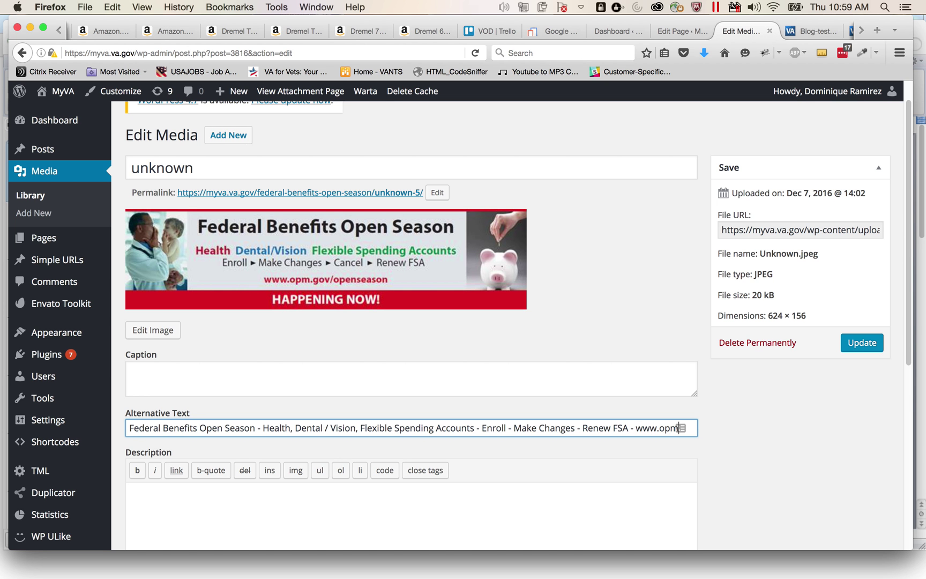
type(".gov/")
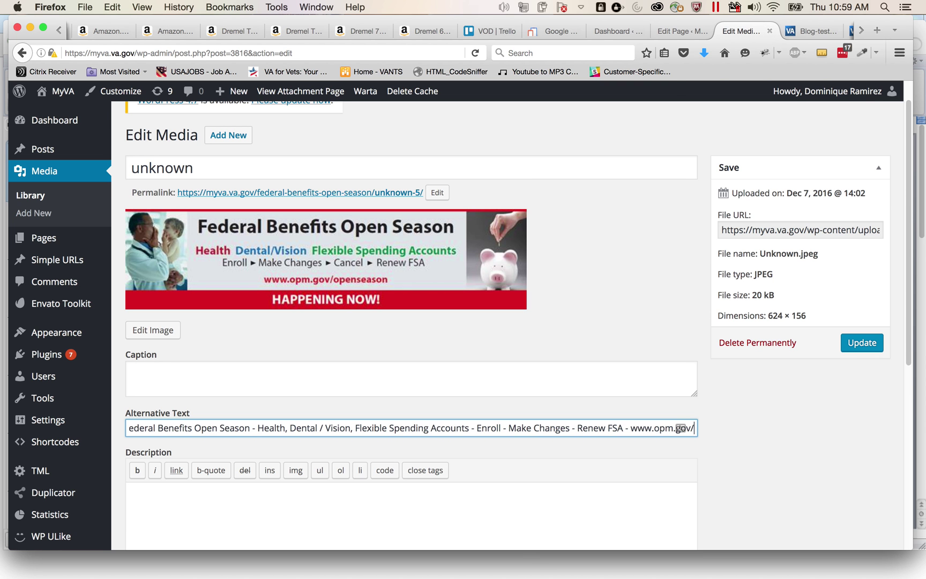
type("openseason")
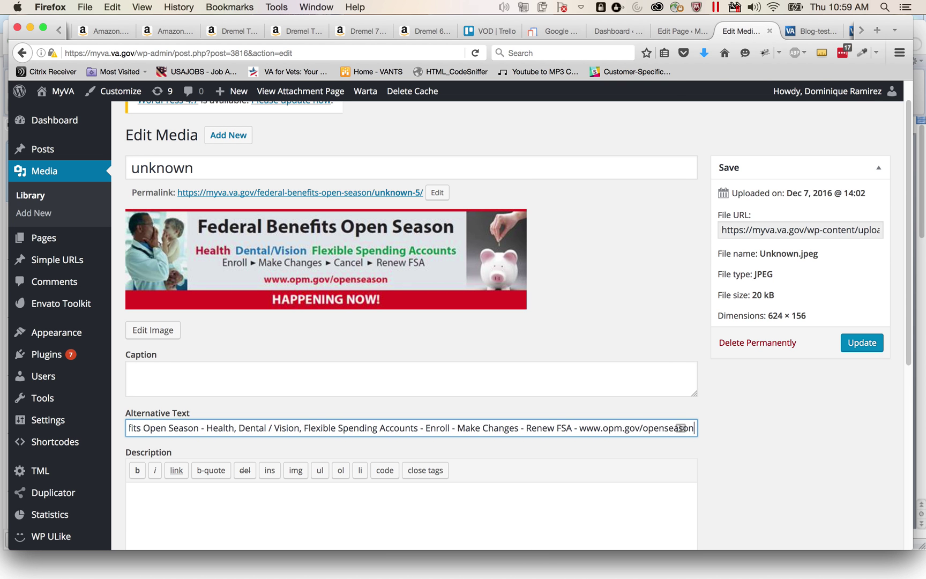
type(" - ")
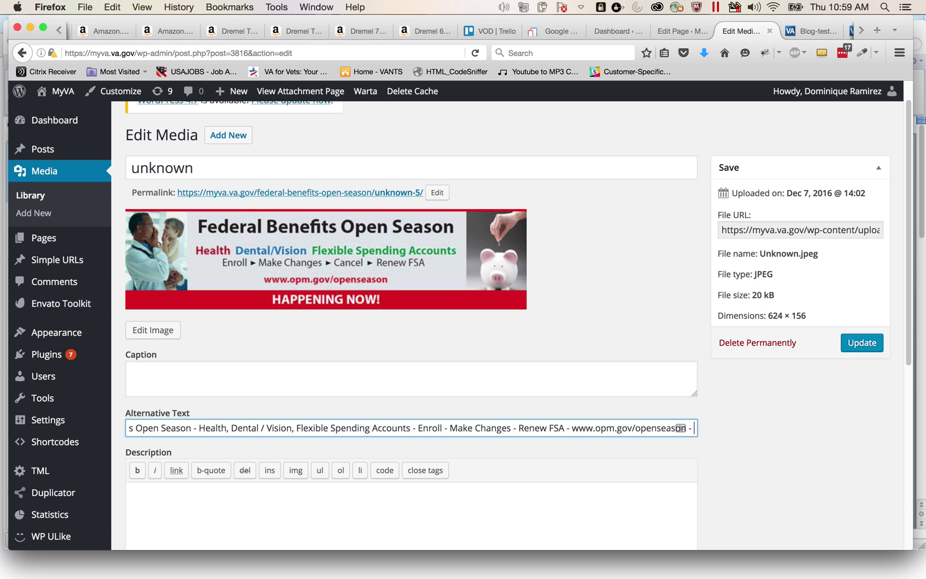
type("HAPPENING NOW")
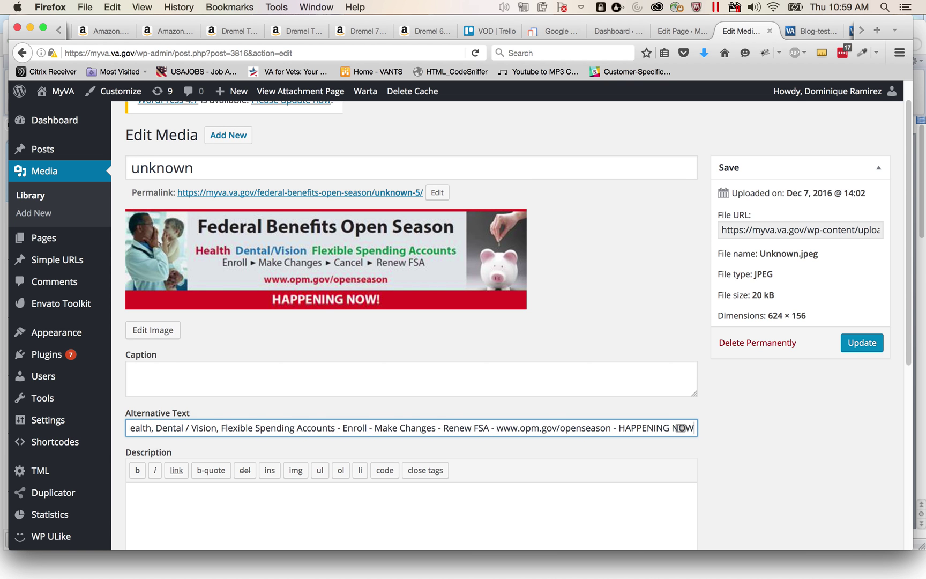
type("!")
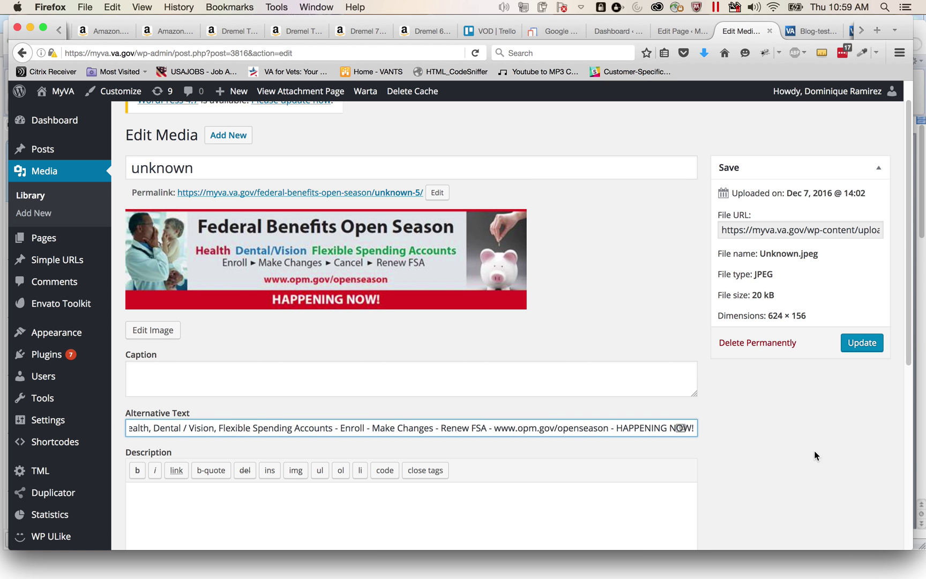
left_click(852, 351)
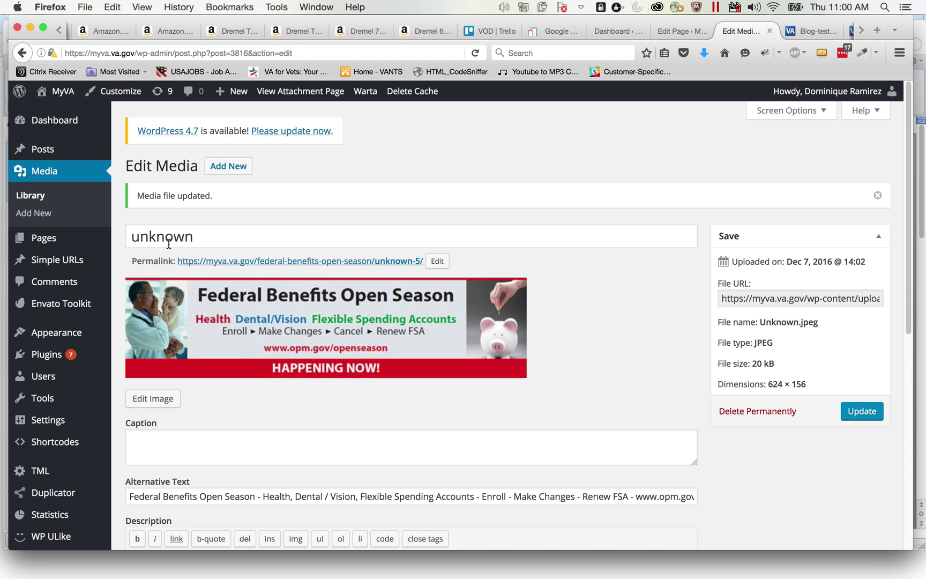
Retitle the unknown image 'Federal Benefits Open Season Banner', save it, and go to Add New media.
left_click_drag(208, 242, 101, 234)
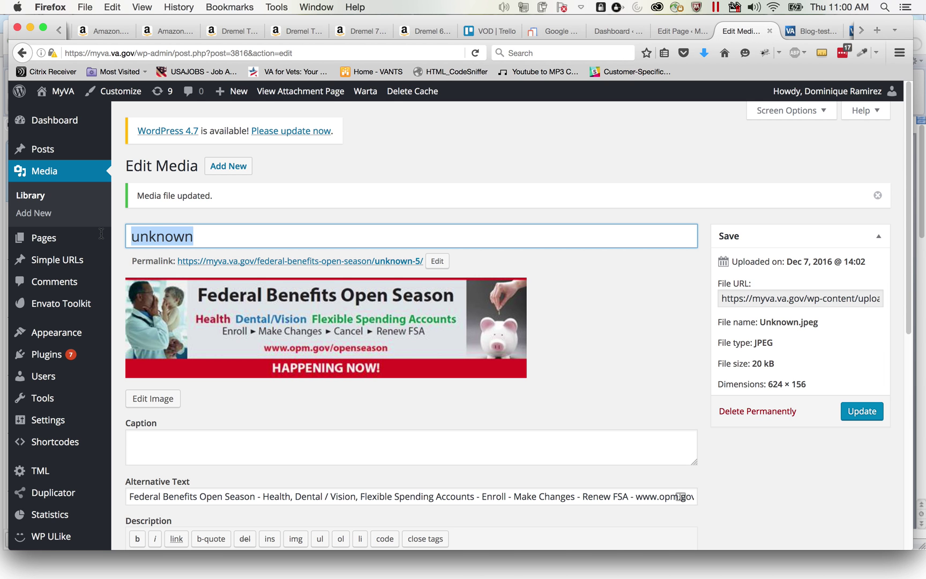
type("Federal ")
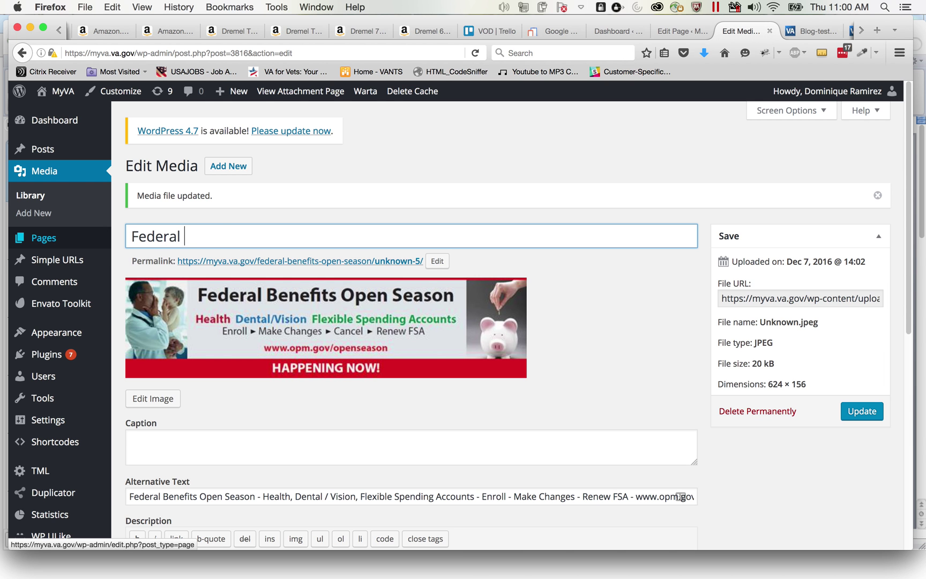
type("Benefits O")
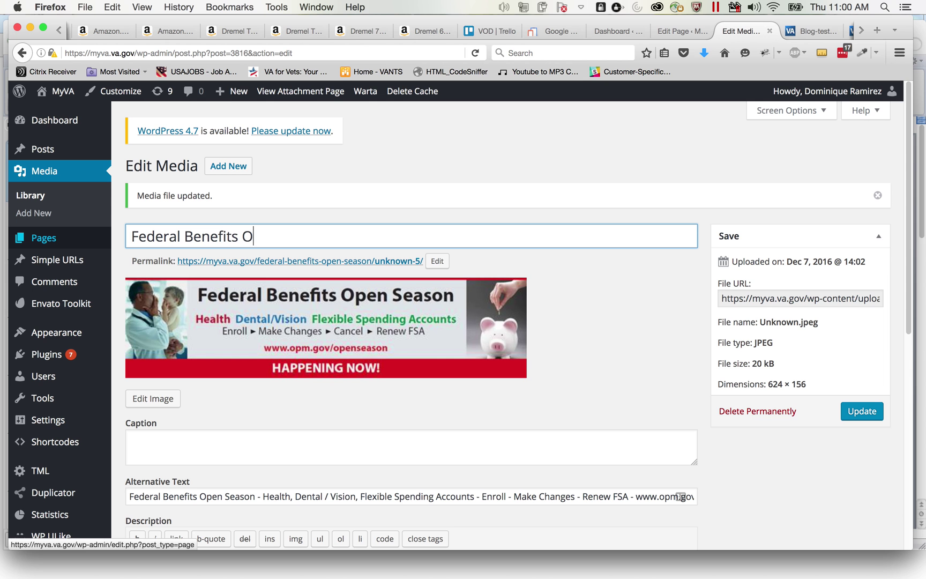
type("pen S")
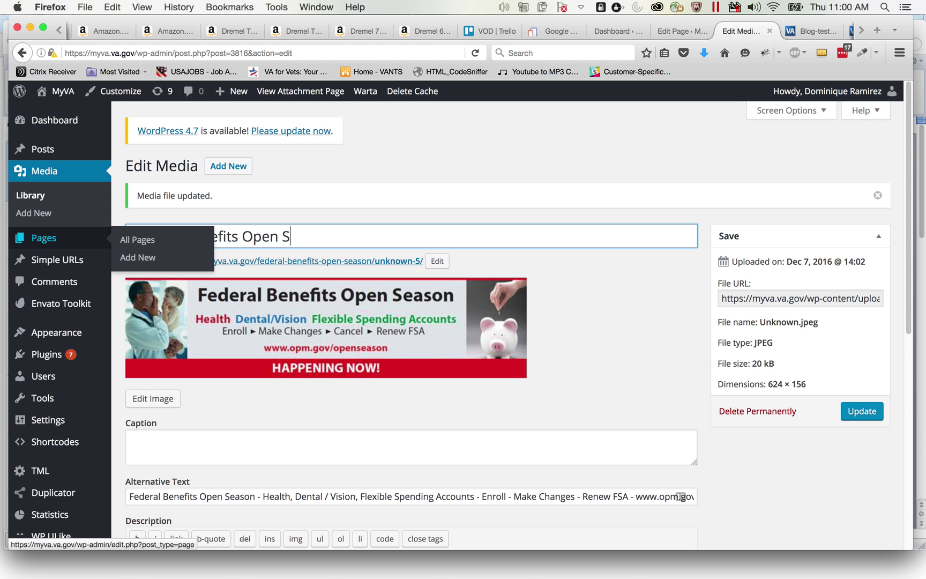
type("eason")
type(" Banner")
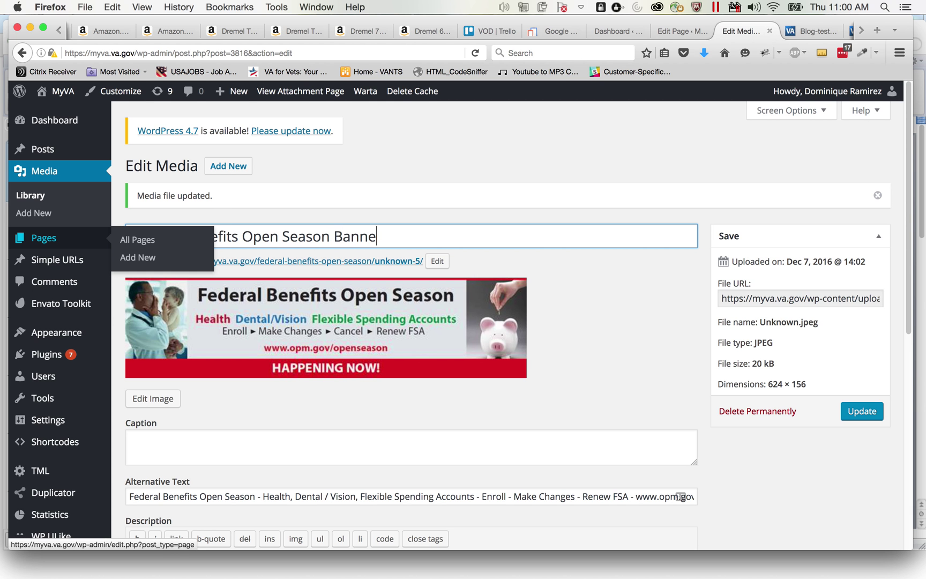
left_click(828, 461)
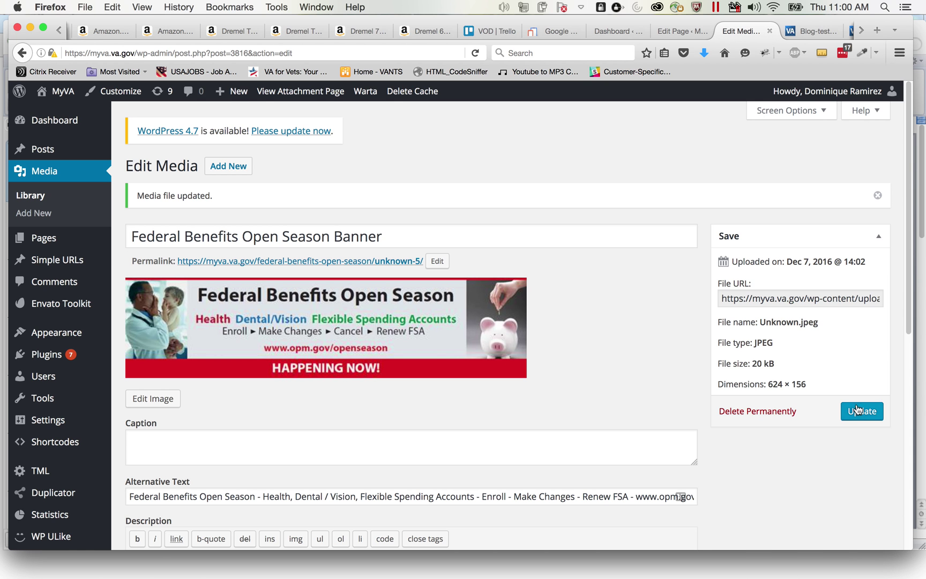
left_click(858, 410)
left_click(52, 213)
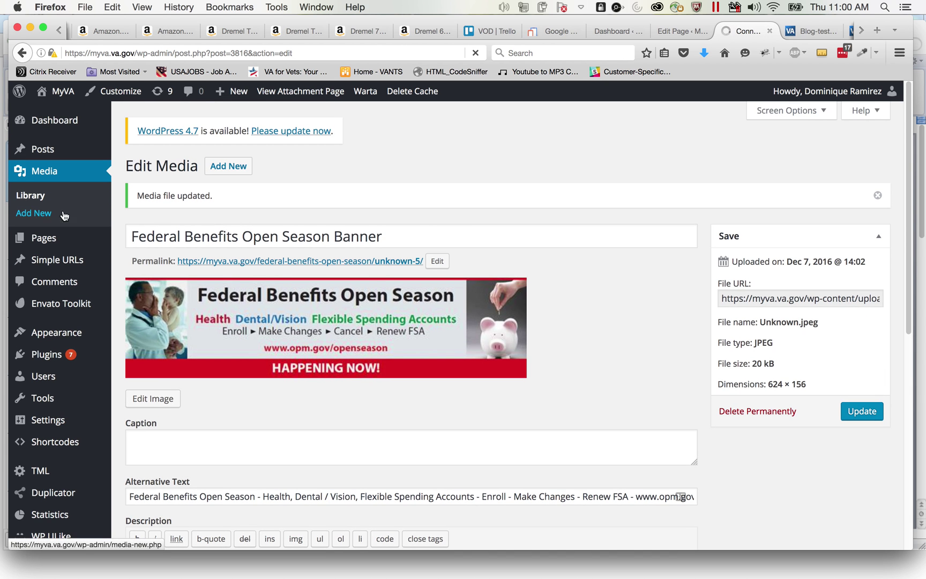
Upload RedSquareButton2.png by dragging it from Finder into the media library.
left_click(88, 572)
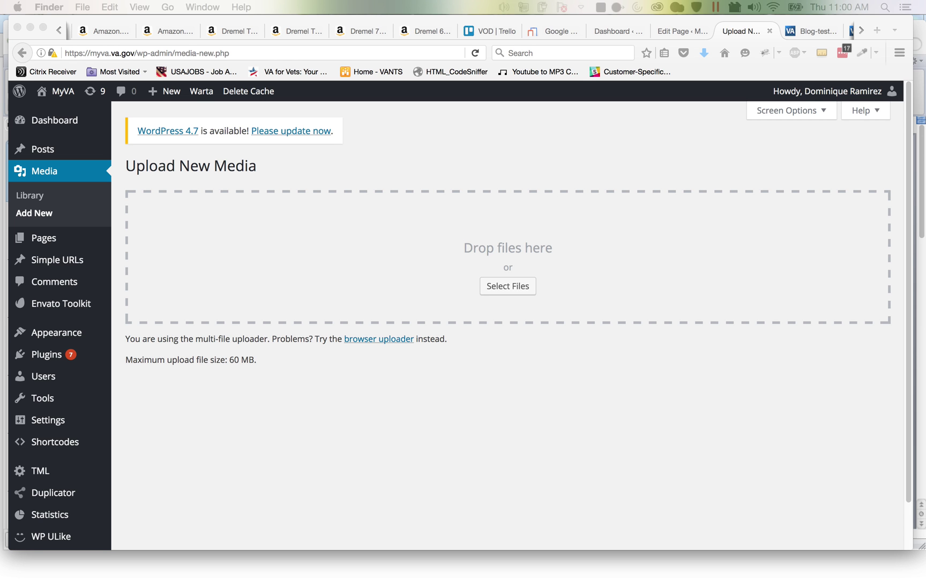
left_click_drag(925, 428, 514, 287)
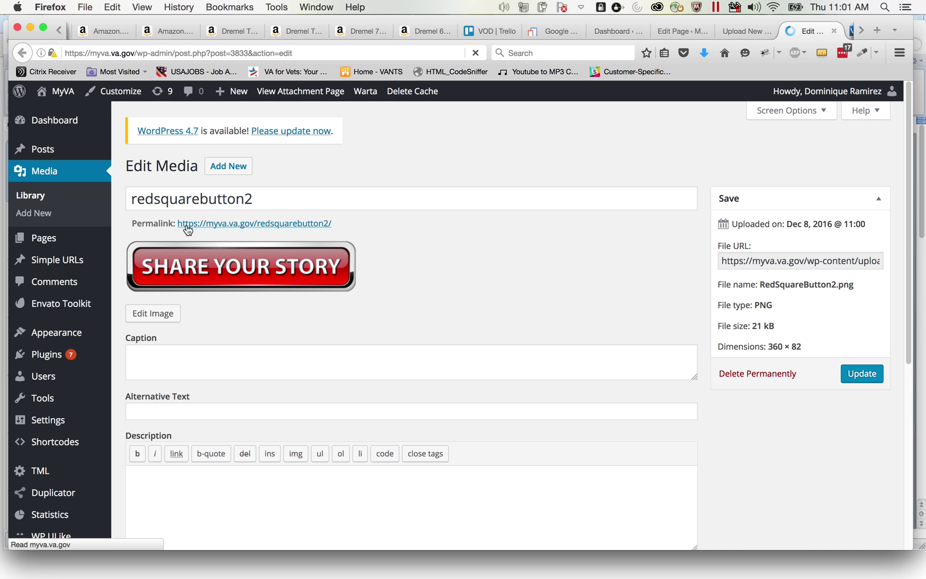
Retitle the button image from redsquarebutton2 to 'Share Your Story'.
left_click(330, 198)
left_click_drag(330, 199, 111, 192)
type("S")
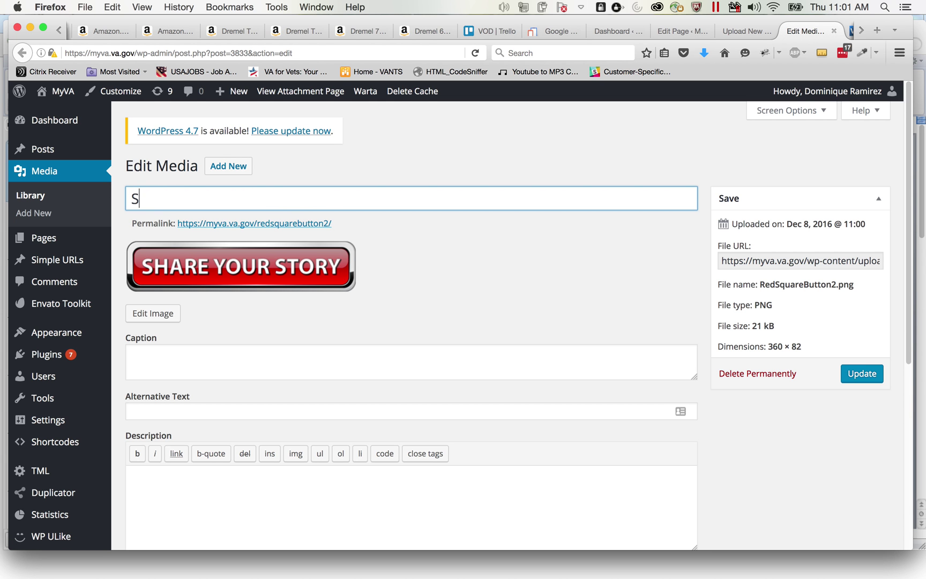
type("hare Your Story")
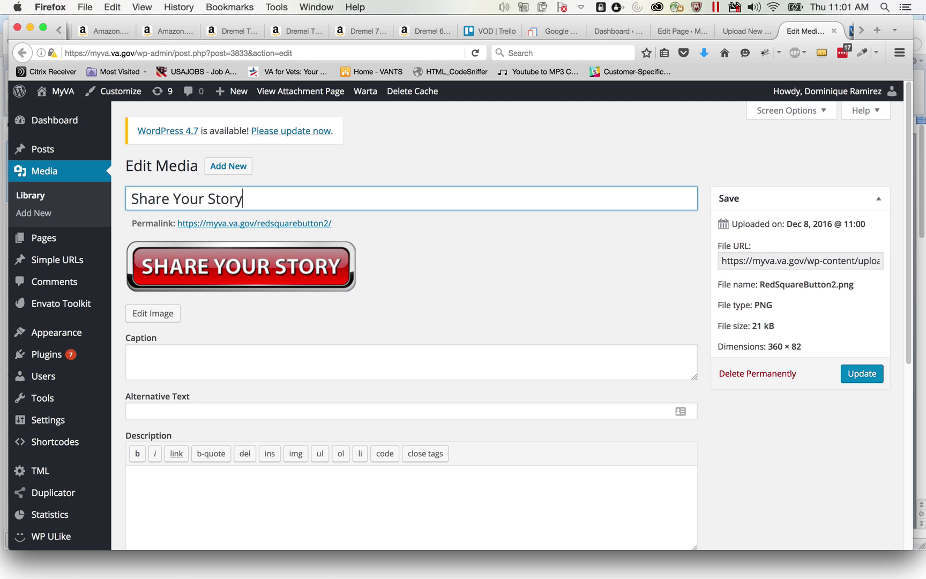
Set its alt text to 'Red button with chrome outline and text reading "SHARE YOUR STORY"' and save.
left_click(153, 407)
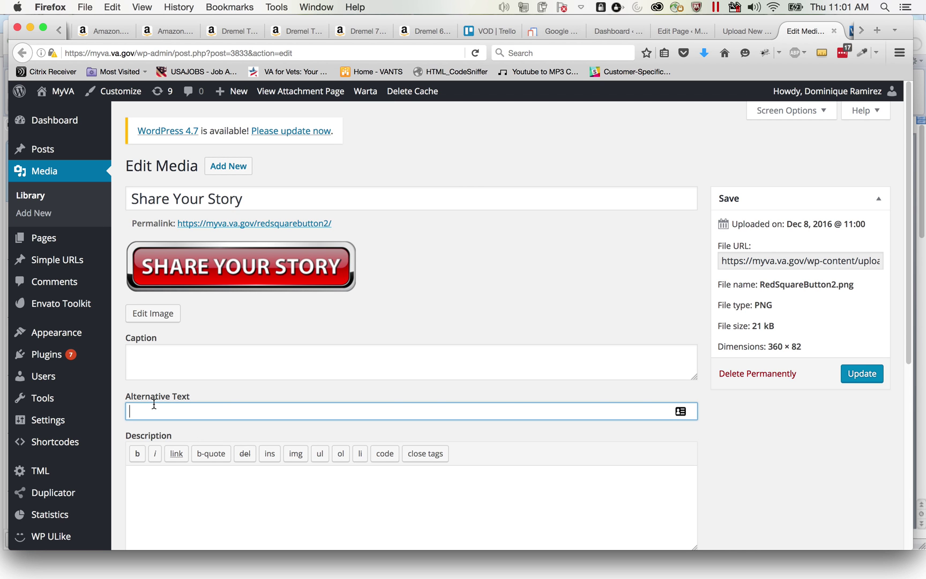
type("Red ")
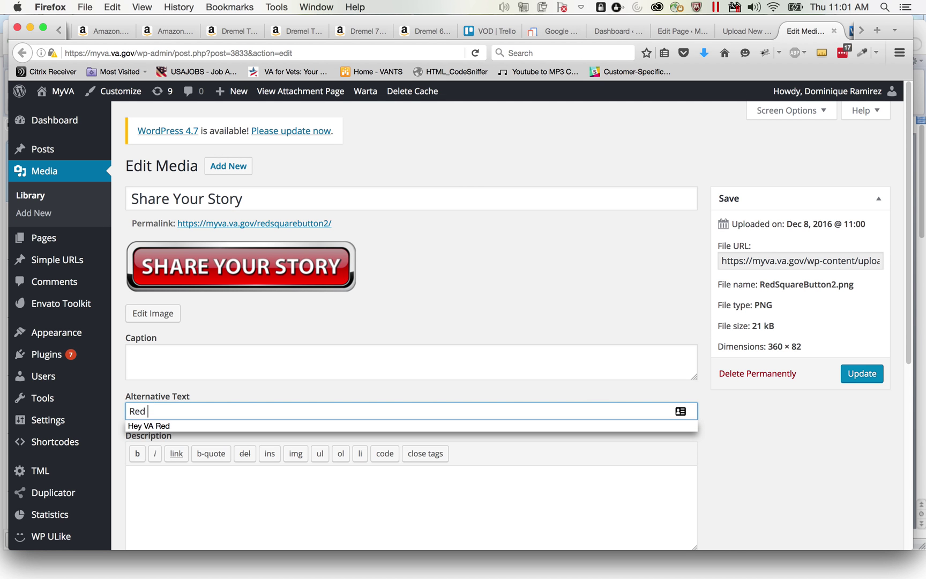
type("button with s")
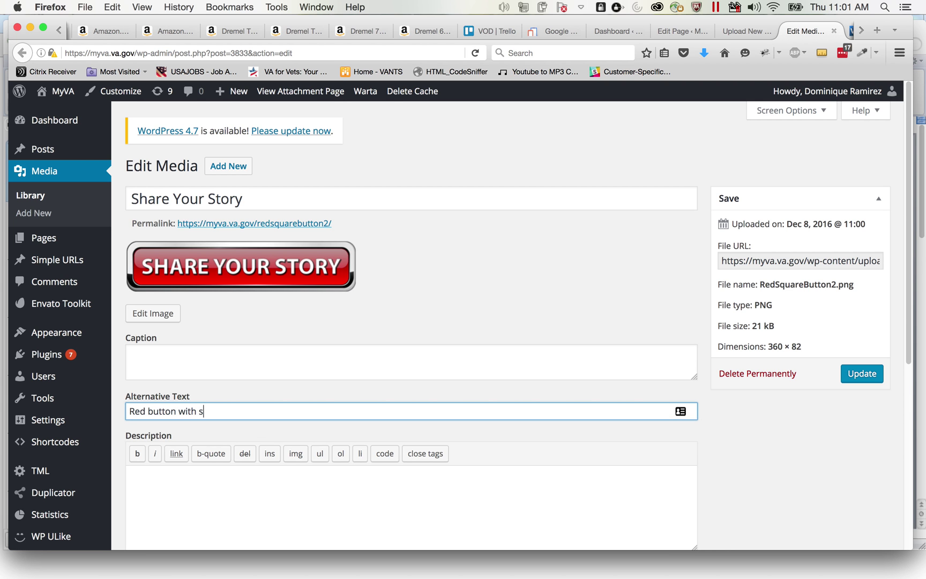
key("BackSpace")
type("chrome outline and text ")
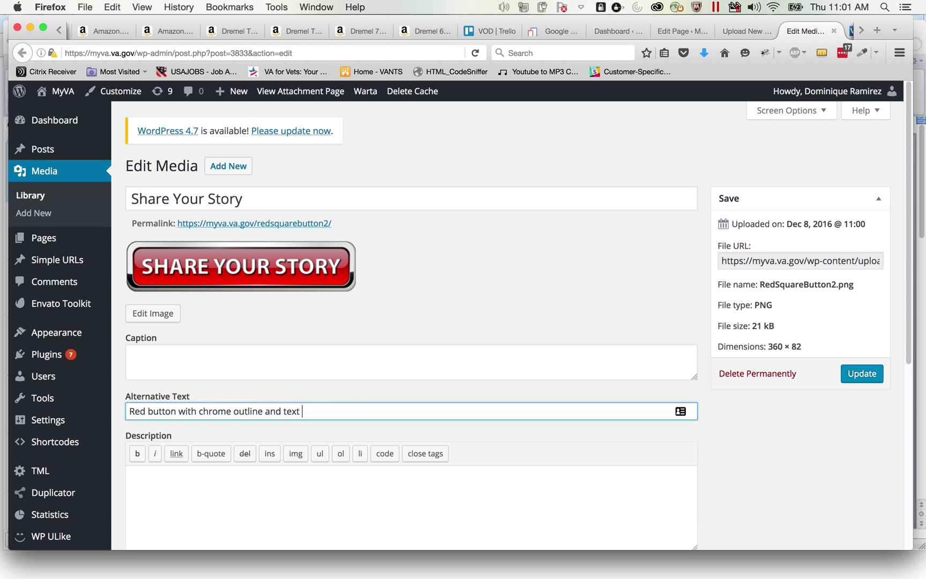
type("reading \"SHARE YOUR S")
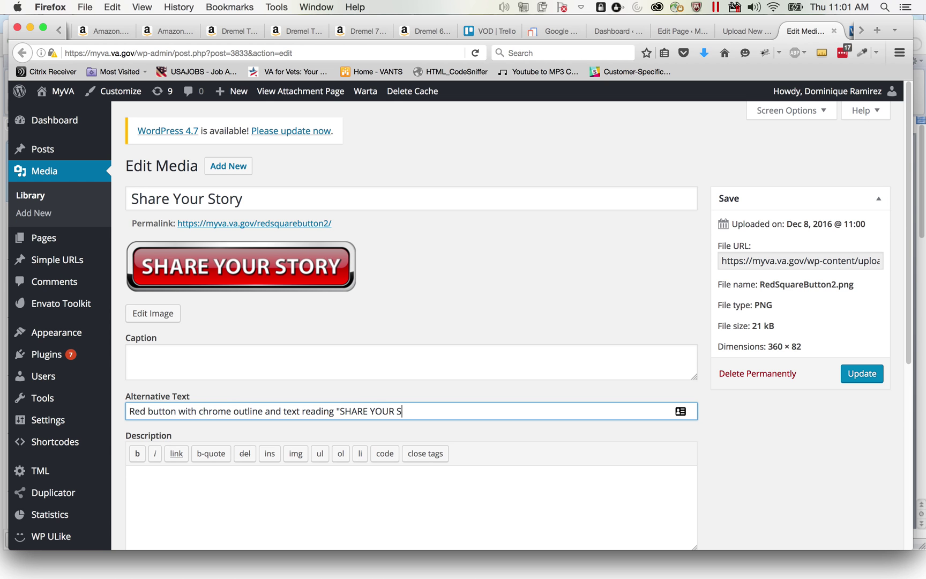
type("TORY\"")
left_click(862, 374)
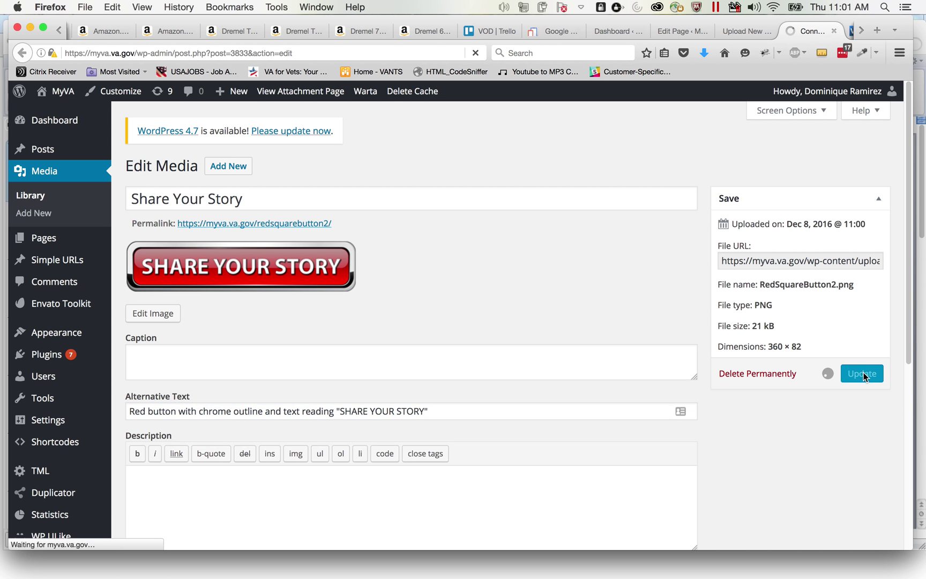